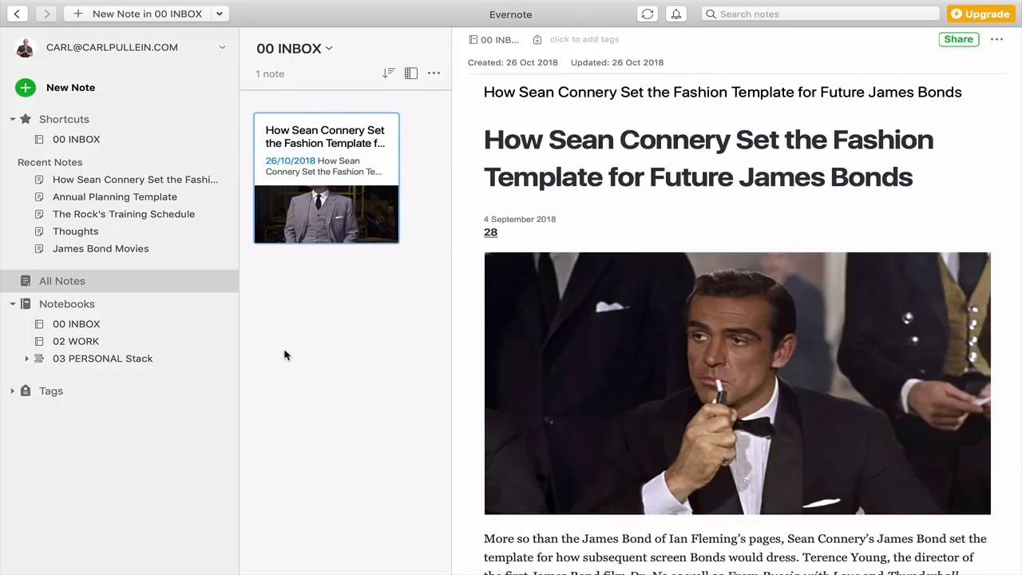
Show All Notes and scroll through the full note list.
{"action": "left_click", "coordinate": [75, 284]}
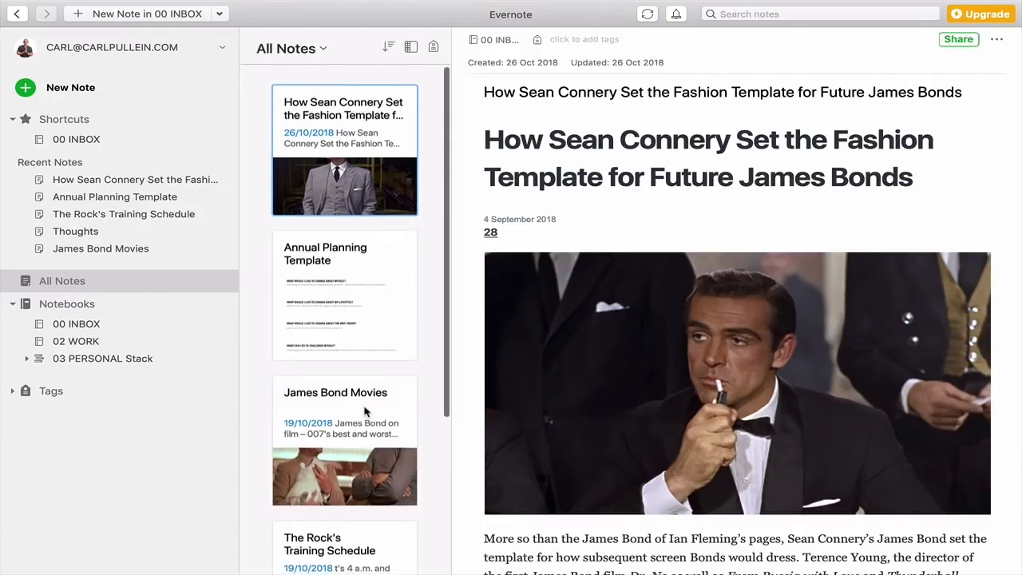
{"action": "scroll", "coordinate": [367, 412], "scroll_direction": "down", "scroll_amount": 2}
{"action": "scroll", "coordinate": [365, 412], "scroll_direction": "down", "scroll_amount": 3}
{"action": "scroll", "coordinate": [365, 412], "scroll_direction": "up", "scroll_amount": 5}
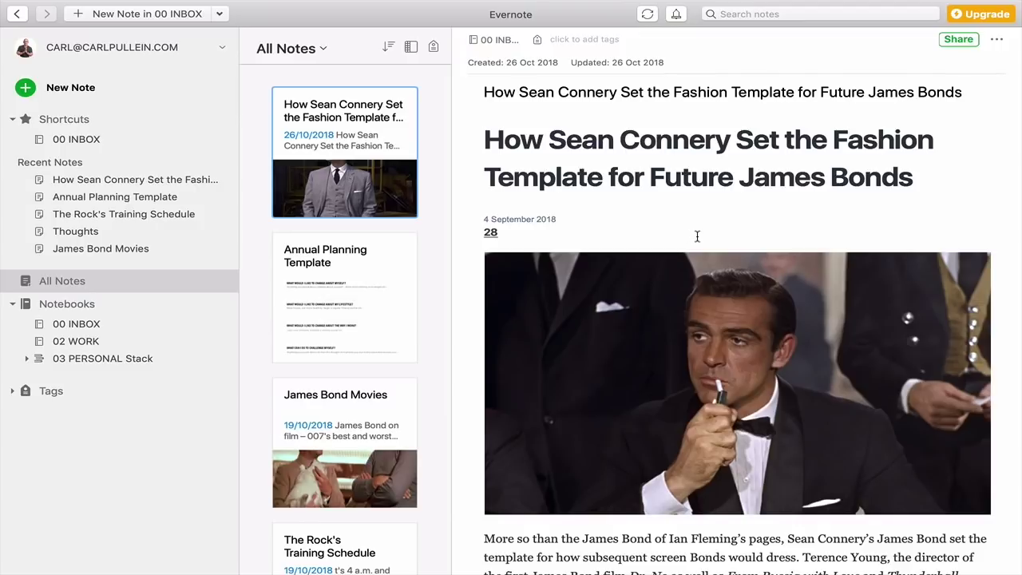
Open the James Bond Movies note, then the Sean Connery fashion note.
{"action": "left_click", "coordinate": [367, 446]}
{"action": "scroll", "coordinate": [343, 447], "scroll_direction": "down", "scroll_amount": 5}
{"action": "scroll", "coordinate": [327, 239], "scroll_direction": "up", "scroll_amount": 5}
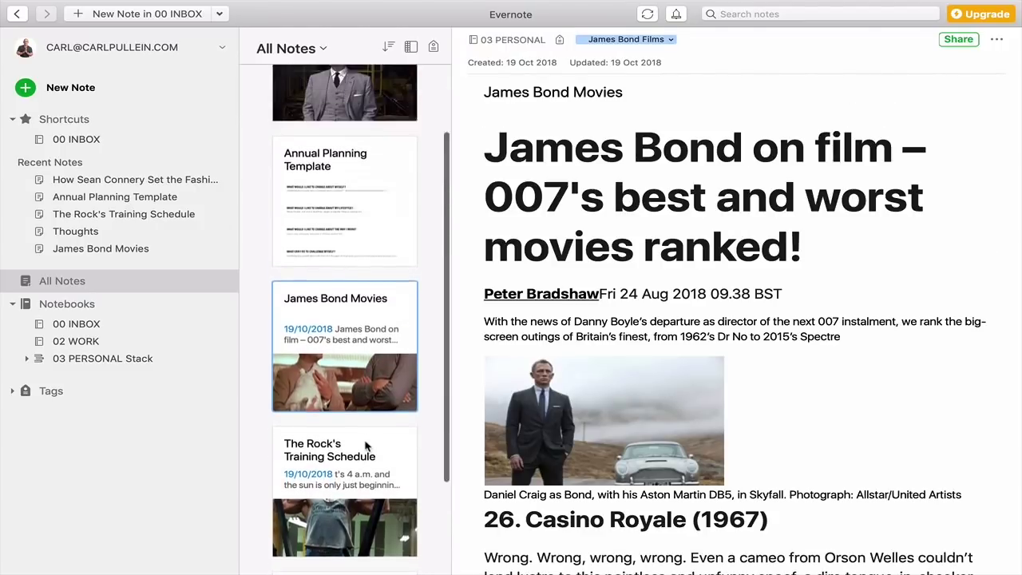
{"action": "left_click", "coordinate": [323, 140]}
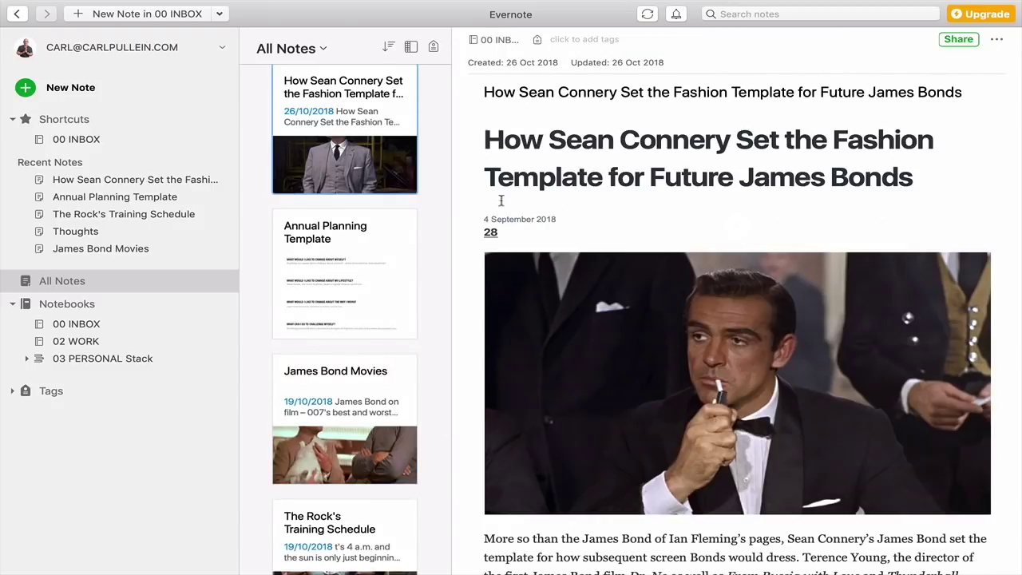
View the 00 INBOX notebook, then switch to the 03 PERSONAL Stack.
{"action": "left_click", "coordinate": [73, 141]}
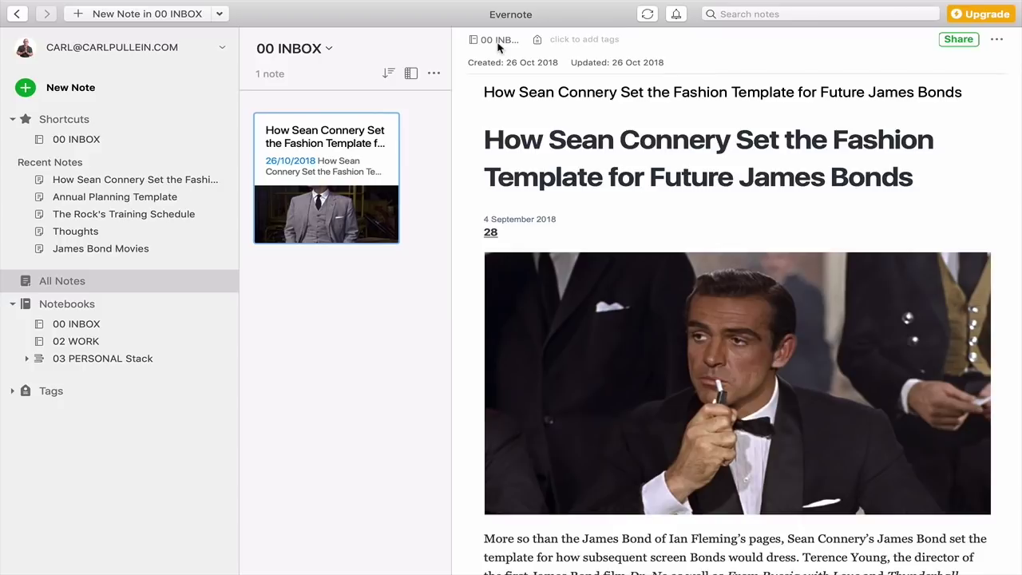
{"action": "left_click", "coordinate": [76, 327]}
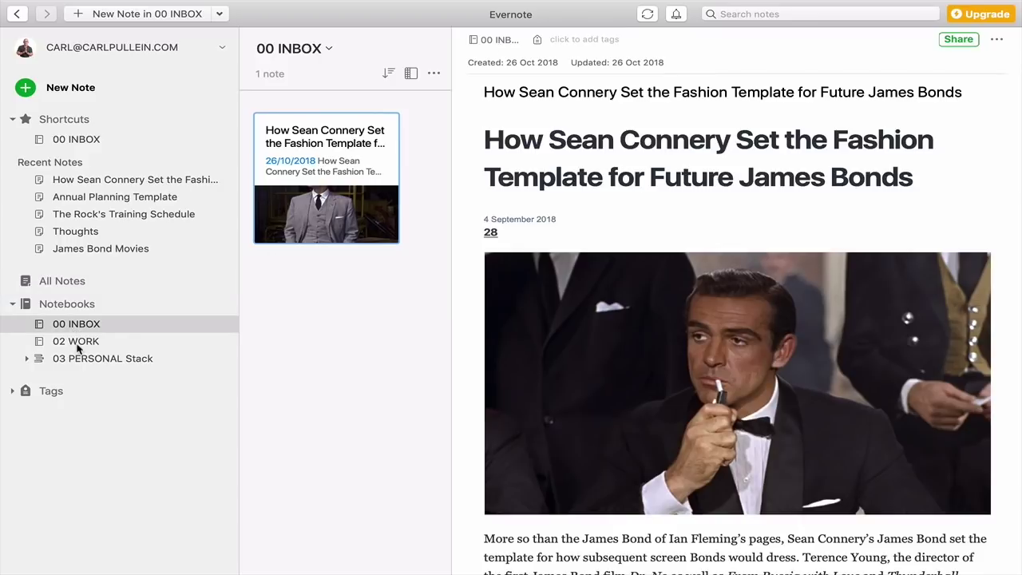
{"action": "left_click", "coordinate": [80, 361]}
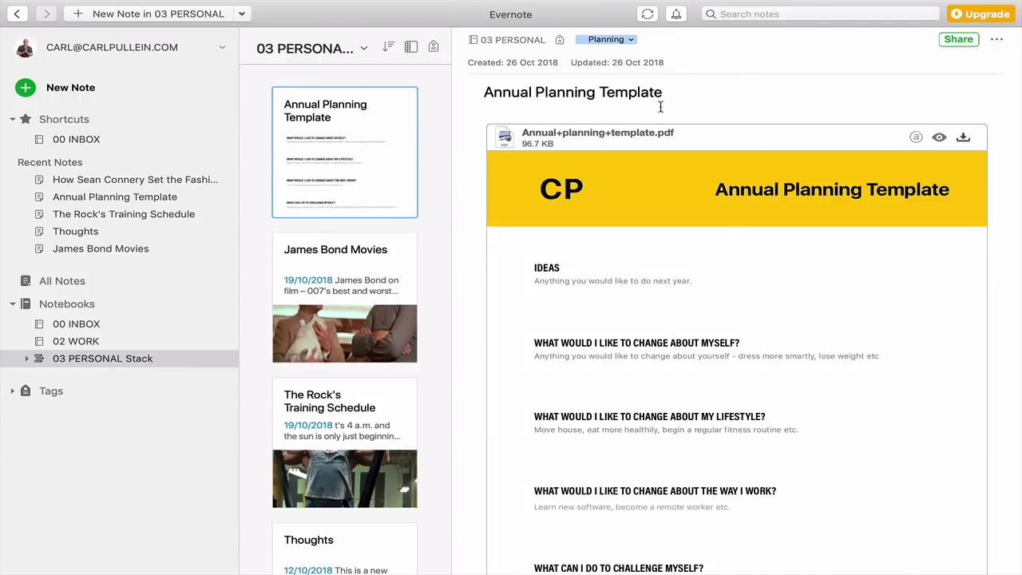
Search all notes for 'Sean' and open the James Bond Movies result showing the Dr No match.
{"action": "left_click", "coordinate": [819, 13]}
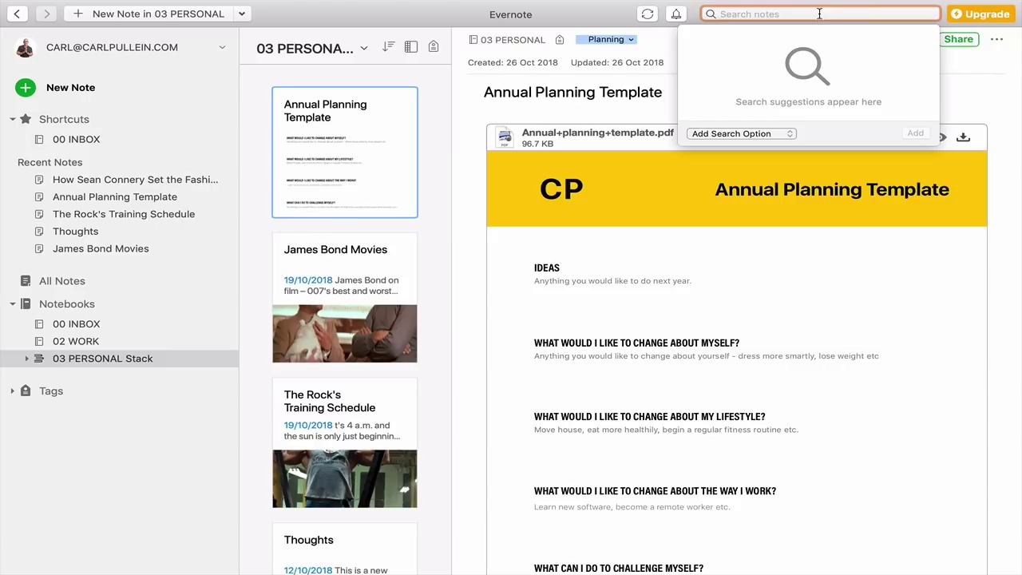
{"action": "type", "text": "Sean"}
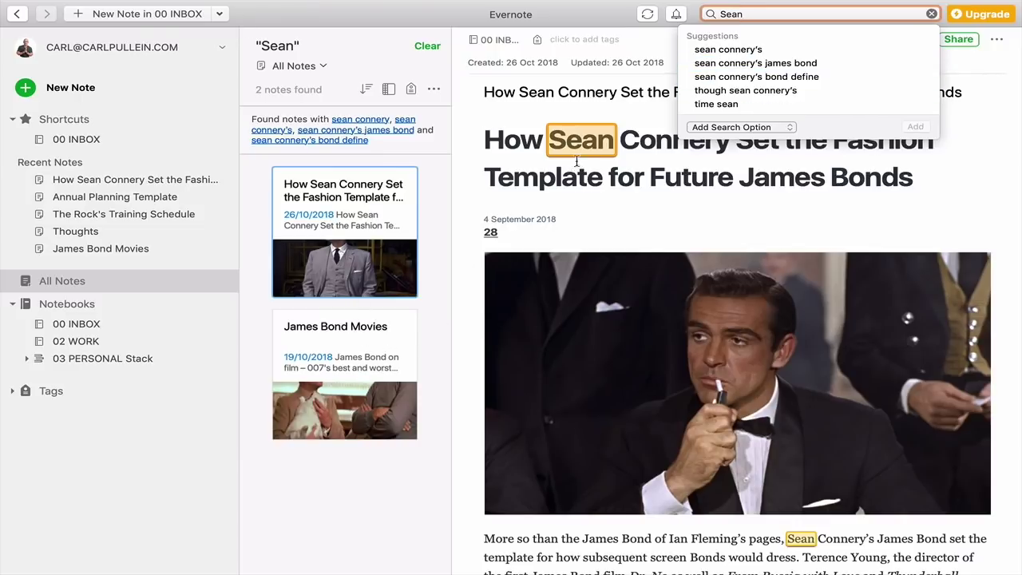
{"action": "scroll", "coordinate": [676, 460], "scroll_direction": "down", "scroll_amount": 10}
{"action": "scroll", "coordinate": [675, 431], "scroll_direction": "down", "scroll_amount": 10}
{"action": "scroll", "coordinate": [559, 391], "scroll_direction": "up", "scroll_amount": 11}
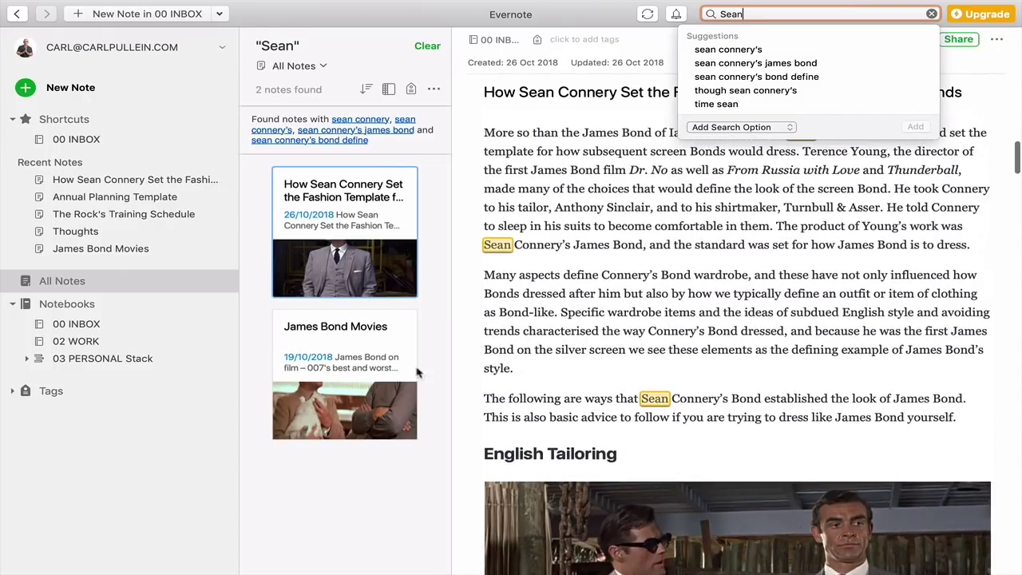
{"action": "left_click", "coordinate": [355, 351]}
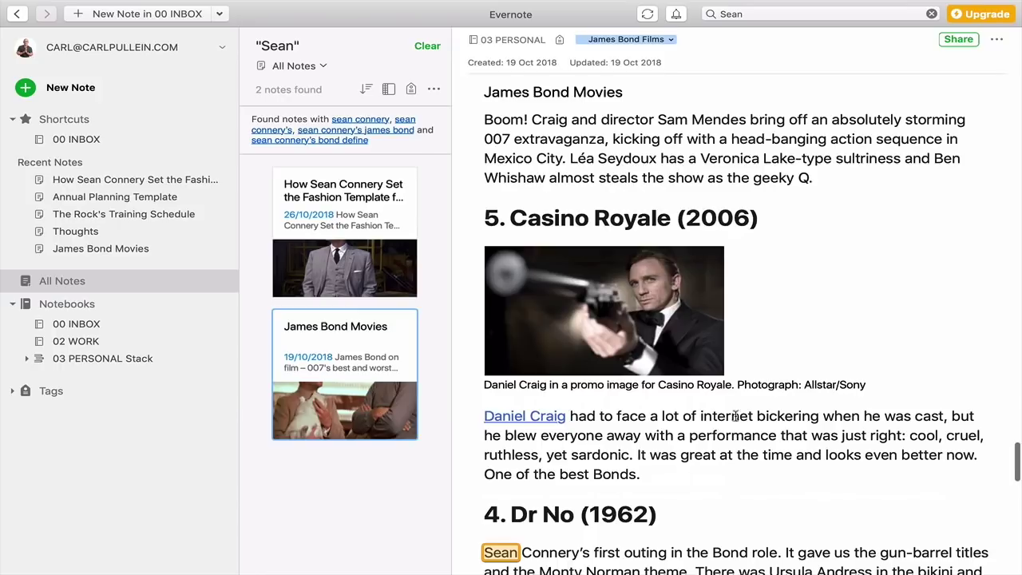
{"action": "scroll", "coordinate": [501, 536], "scroll_direction": "down", "scroll_amount": 5}
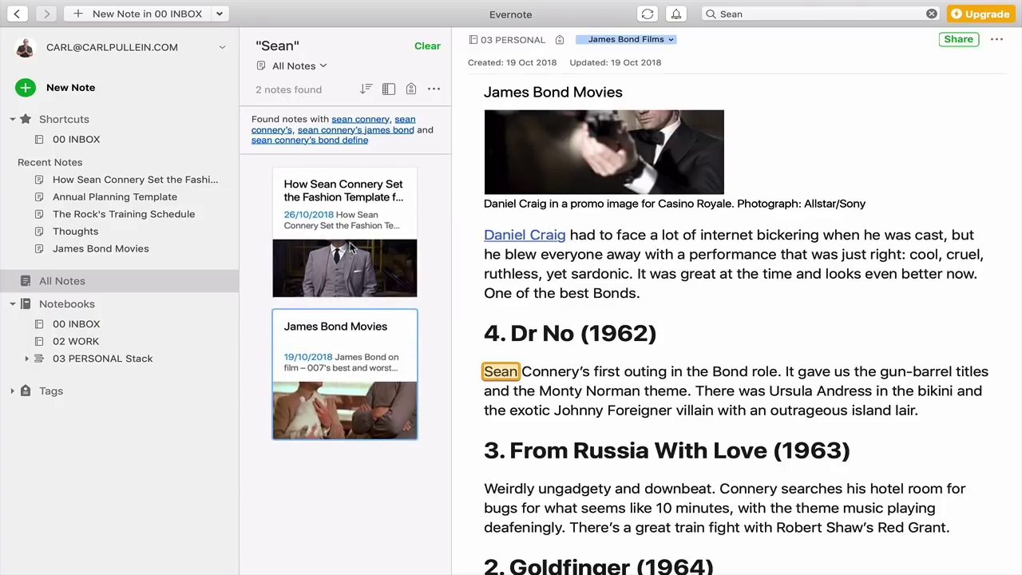
{"action": "left_click", "coordinate": [756, 16]}
Replace the search term with 'The rock' and run the search.
{"action": "key", "text": "BackSpace"}
{"action": "key", "text": "BackSpace"}
{"action": "key", "text": "BackSpace"}
{"action": "key", "text": "BackSpace"}
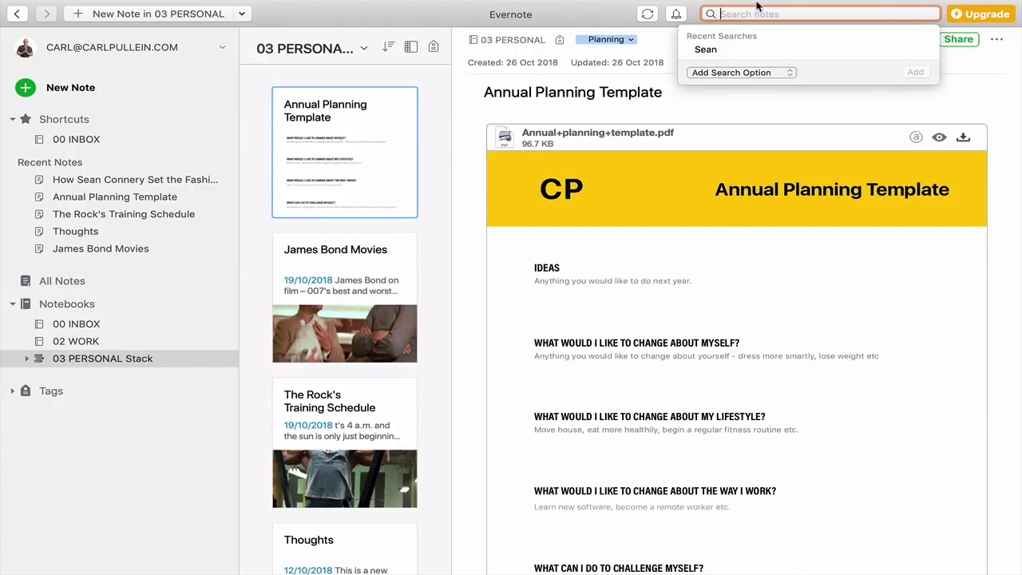
{"action": "type", "text": "The rock"}
{"action": "key", "text": "Return"}
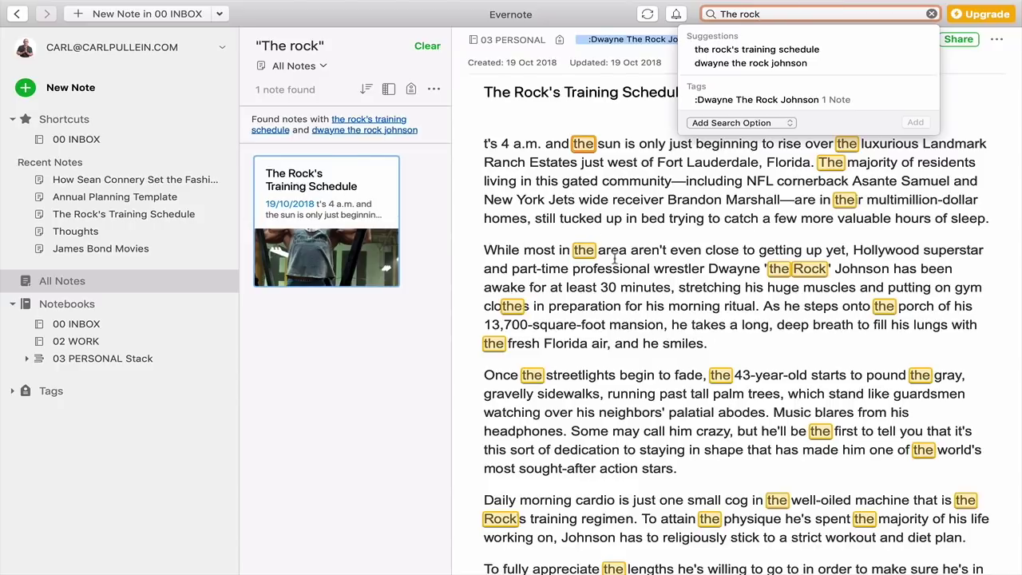
Narrow the search to just 'rock', then clear the search.
{"action": "mouse_move", "coordinate": [729, 24]}
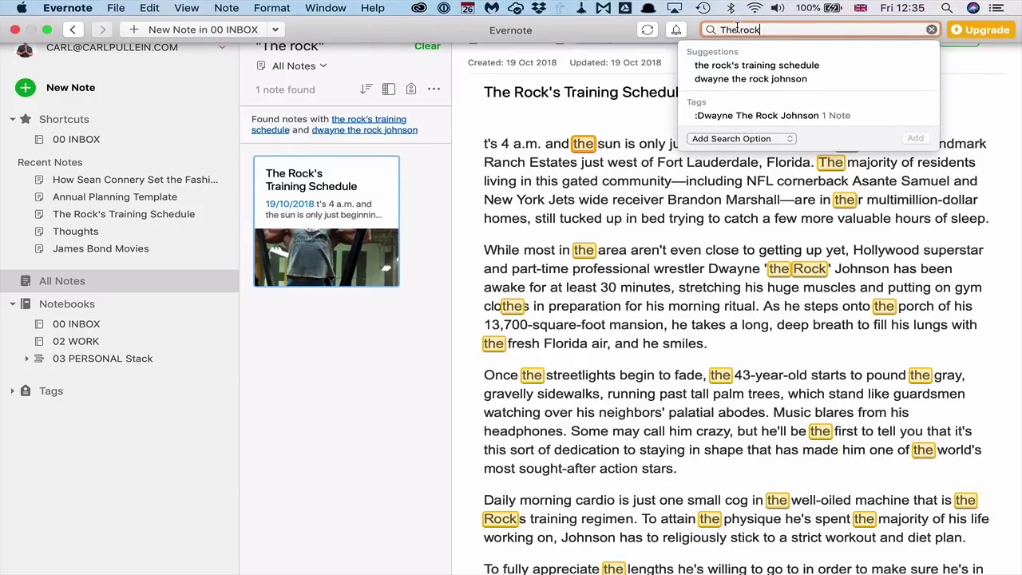
{"action": "left_click", "coordinate": [738, 30]}
{"action": "key", "text": "BackSpace"}
{"action": "key", "text": "BackSpace"}
{"action": "key", "text": "BackSpace"}
{"action": "key", "text": "BackSpace"}
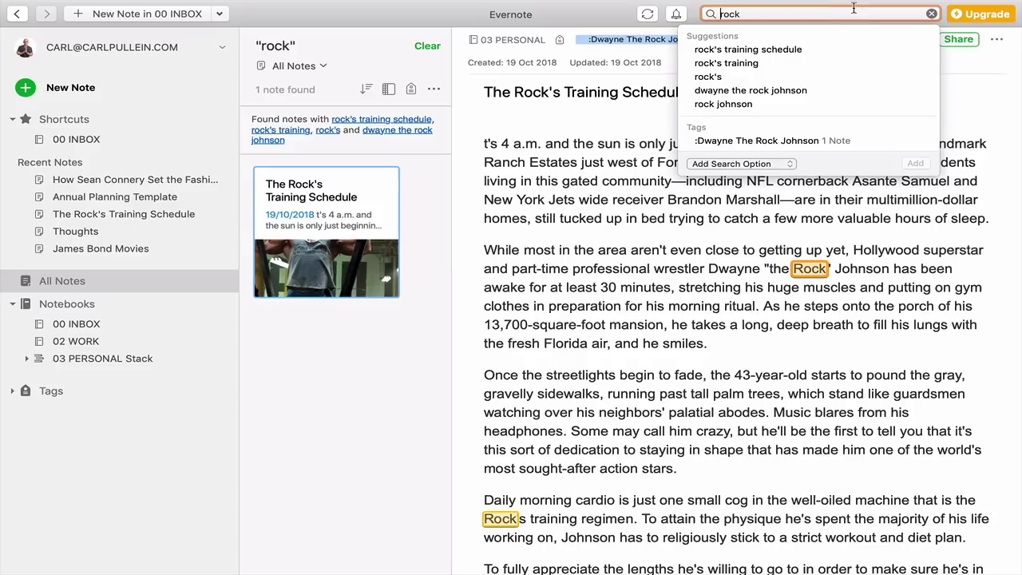
{"action": "left_click", "coordinate": [931, 14]}
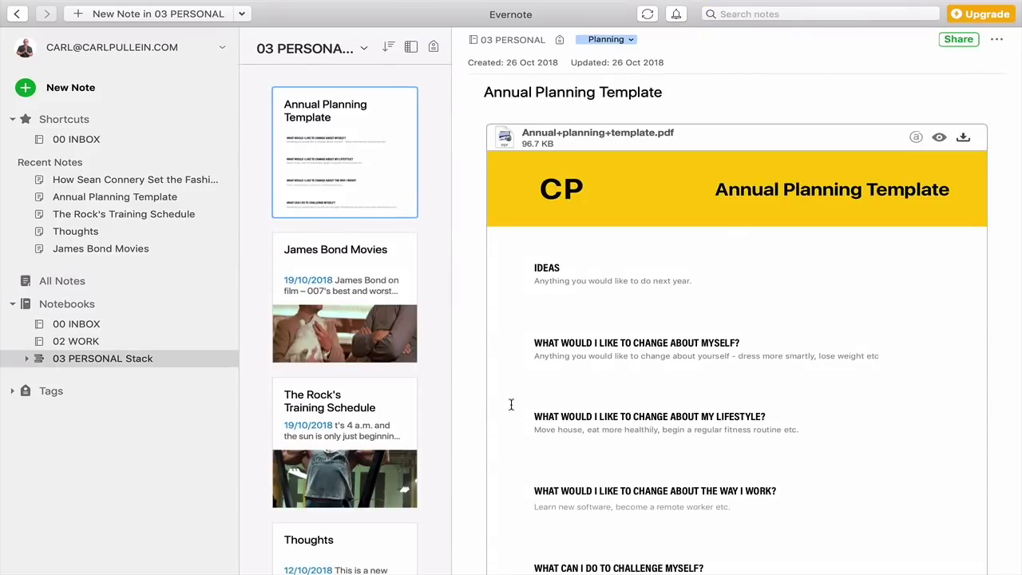
{"action": "key", "text": "super+j"}
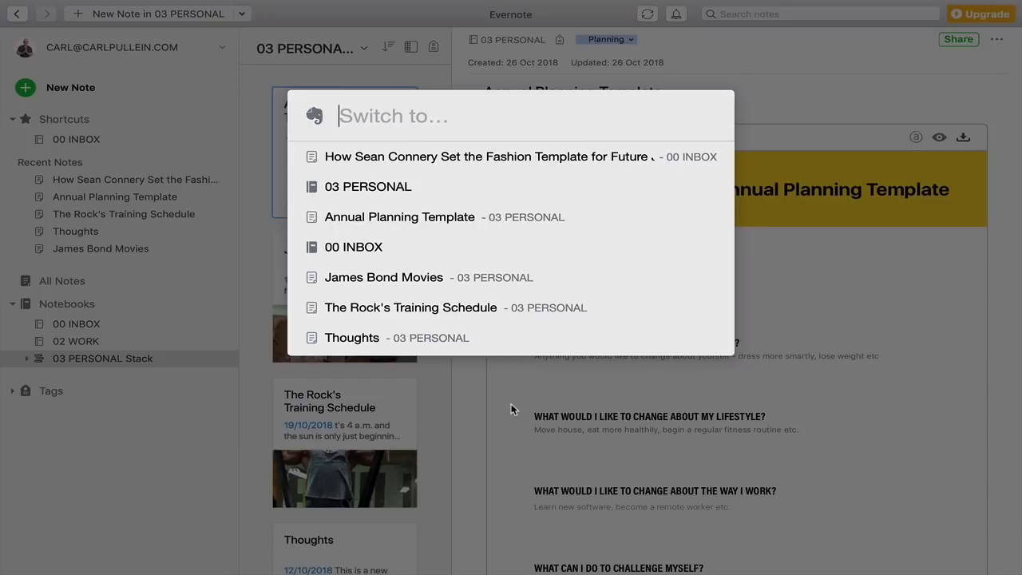
{"action": "type", "text": "Annual"}
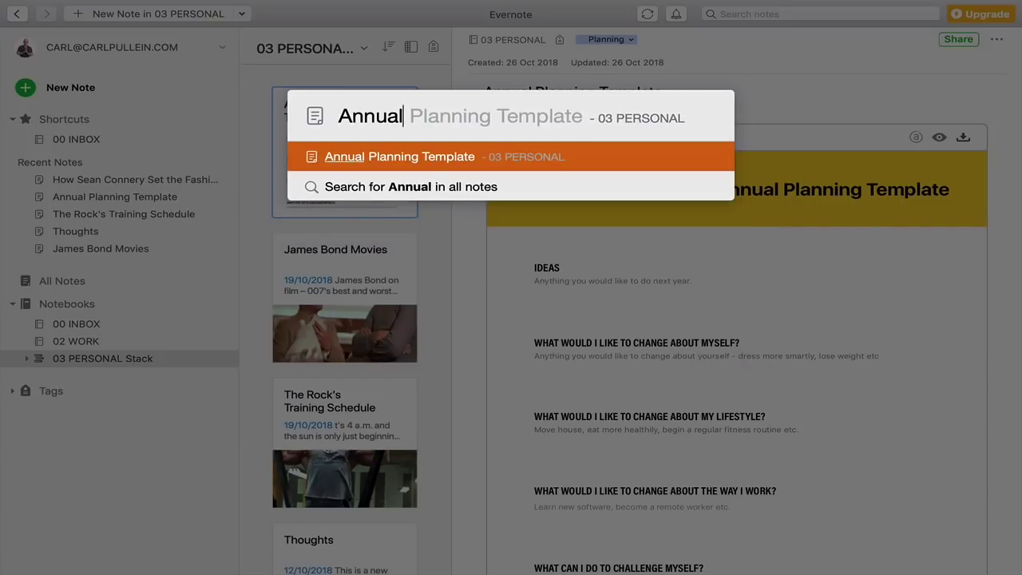
{"action": "left_click", "coordinate": [408, 156]}
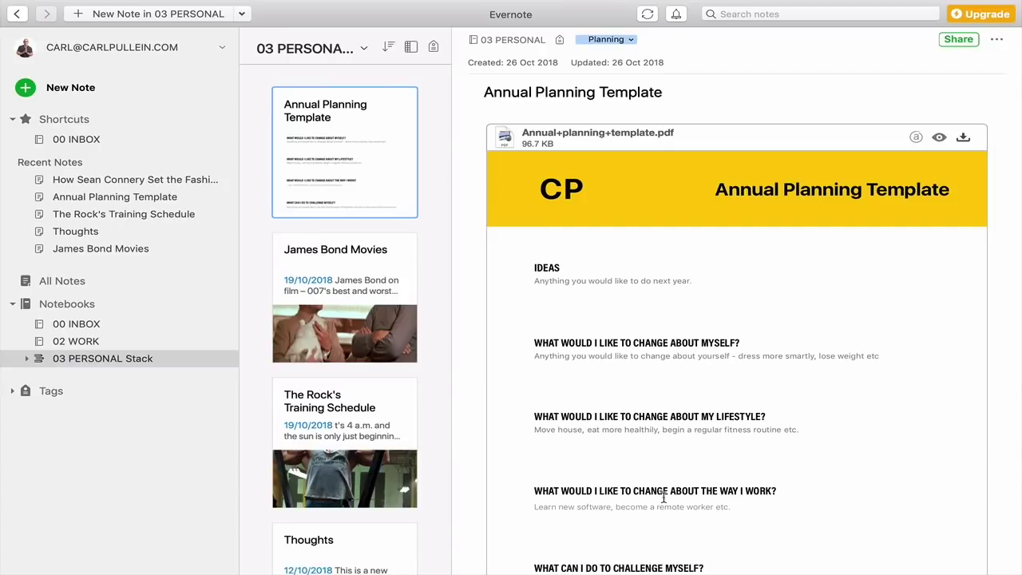
{"action": "scroll", "coordinate": [619, 350], "scroll_direction": "down", "scroll_amount": 1}
{"action": "scroll", "coordinate": [620, 350], "scroll_direction": "down", "scroll_amount": 5}
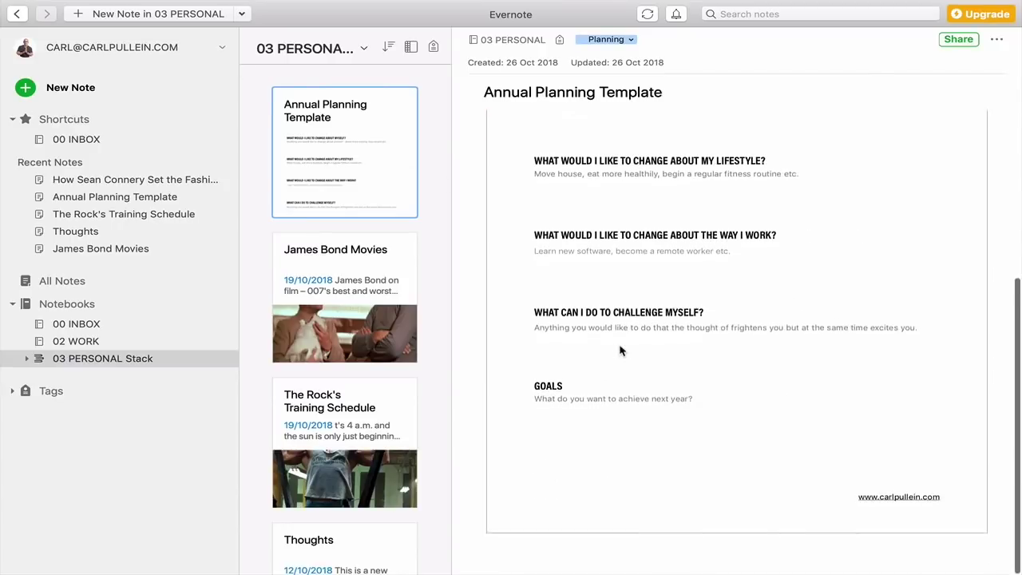
{"action": "scroll", "coordinate": [620, 352], "scroll_direction": "up", "scroll_amount": 6}
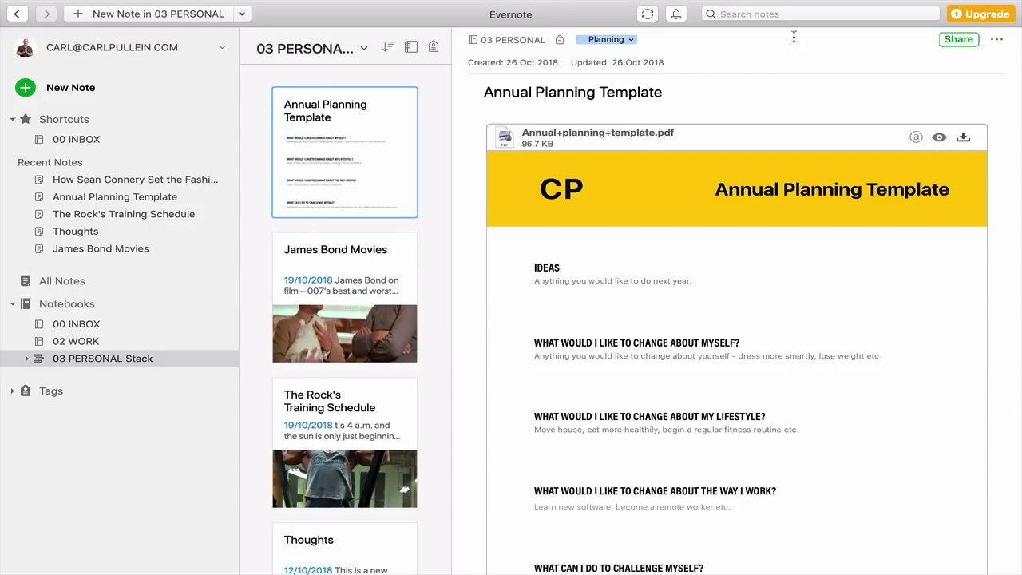
Search for the exact phrase "sean connery", trimming the suggested "sean connery's" term.
{"action": "left_click", "coordinate": [816, 14]}
{"action": "type", "text": "Sea"}
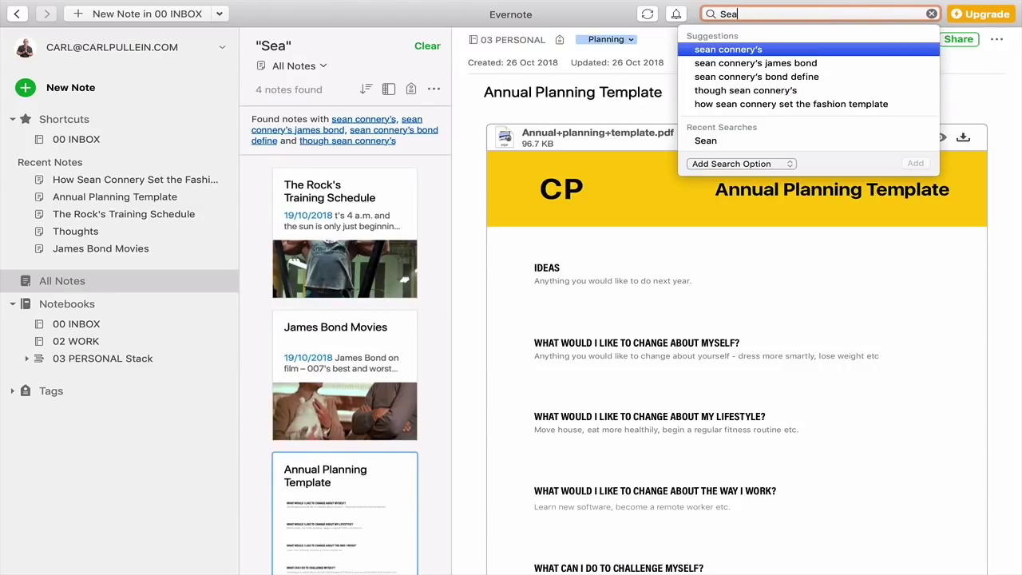
{"action": "left_click", "coordinate": [803, 51]}
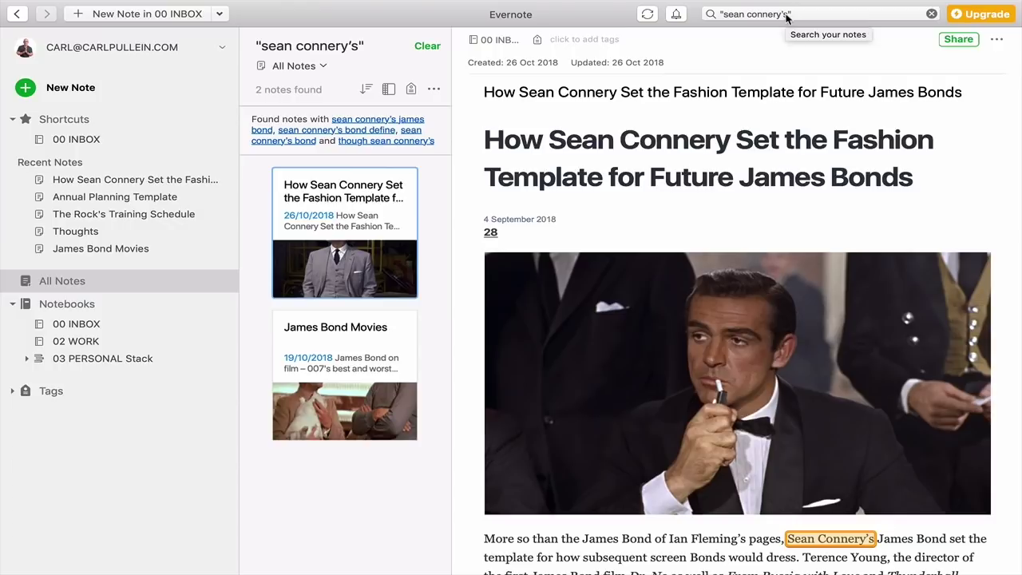
{"action": "left_click", "coordinate": [792, 14]}
{"action": "key", "text": "Left"}
{"action": "key", "text": "BackSpace"}
{"action": "key", "text": "BackSpace"}
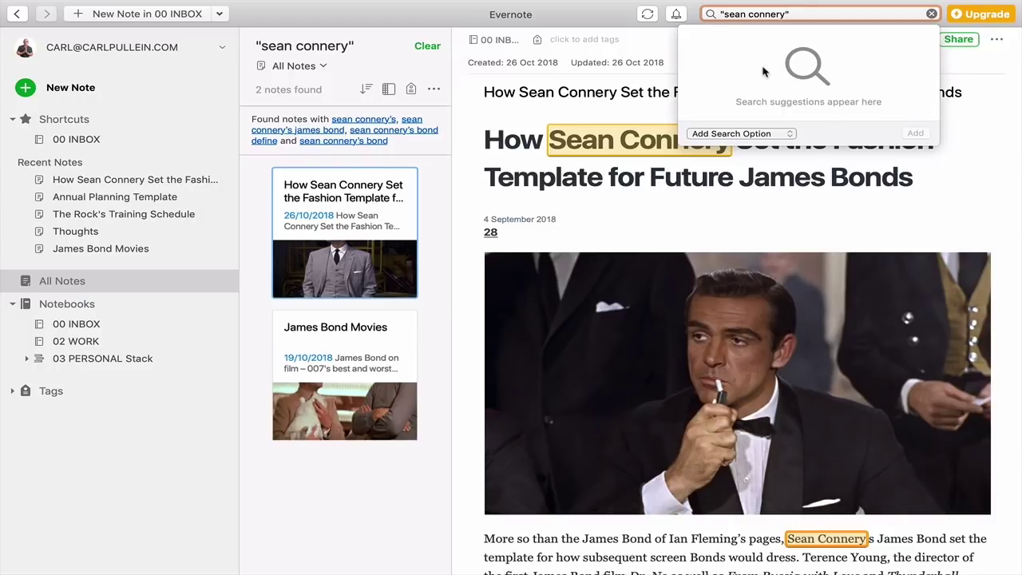
{"action": "left_click", "coordinate": [789, 134]}
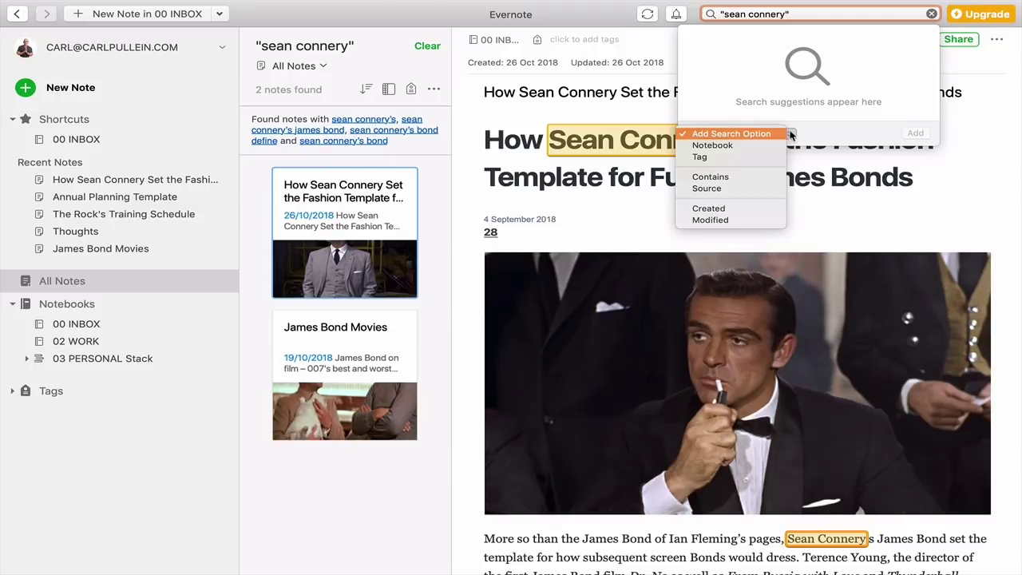
{"action": "left_click", "coordinate": [790, 135]}
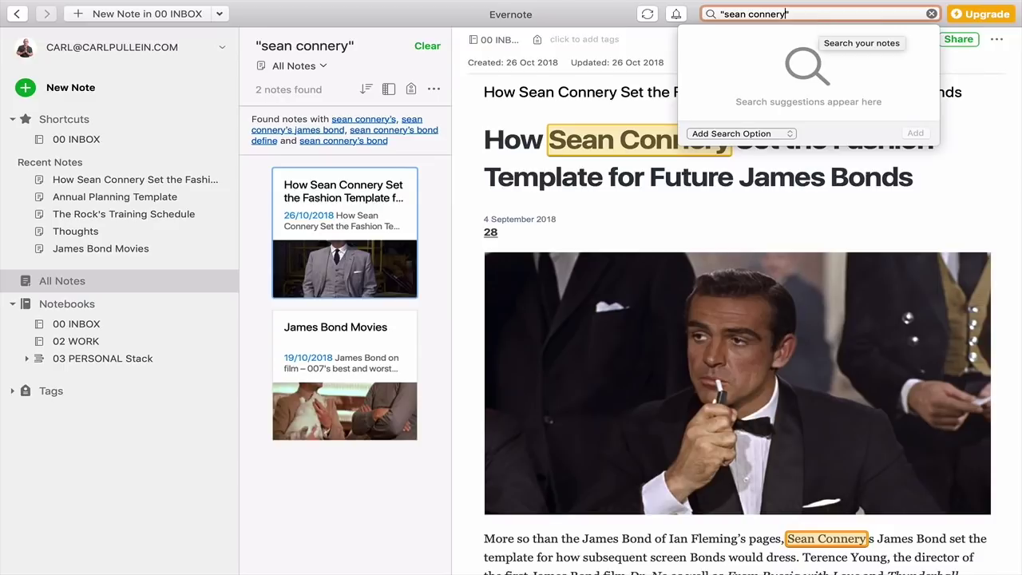
{"action": "key", "text": "Escape"}
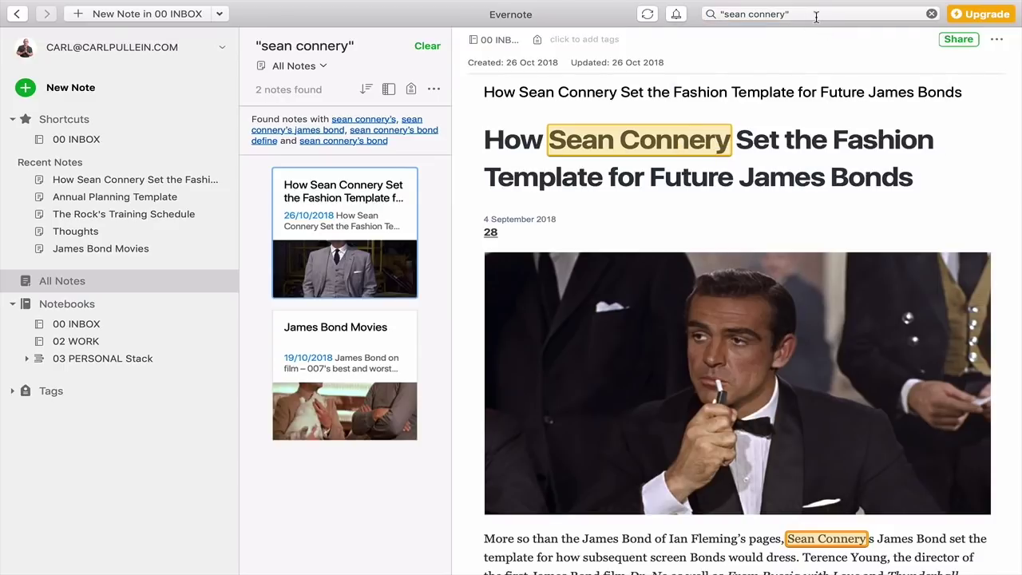
Save the current phrase search via Edit > Find > Save Search, named 'Sean Connery'.
{"action": "mouse_move", "coordinate": [391, 2]}
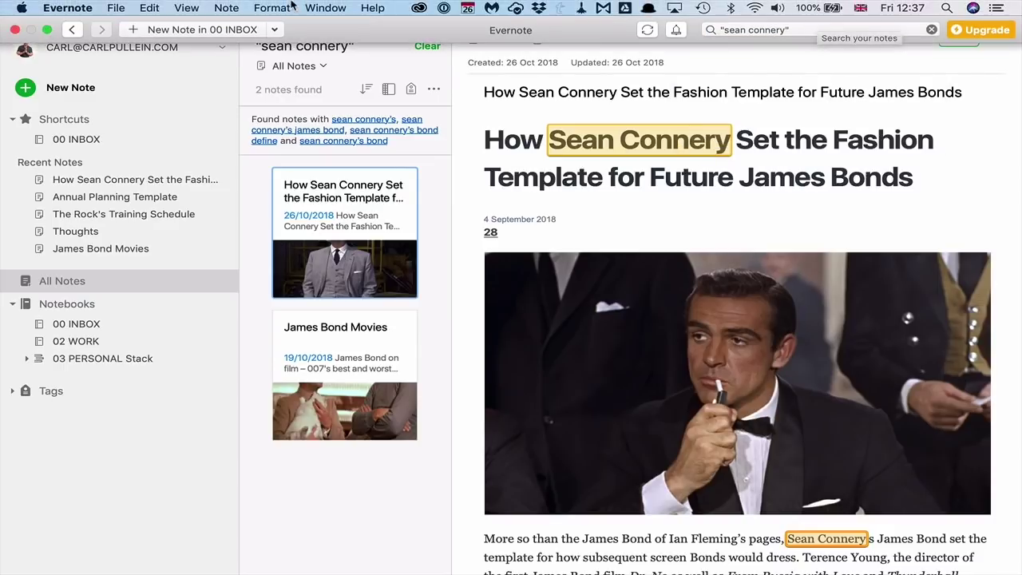
{"action": "left_click", "coordinate": [117, 8]}
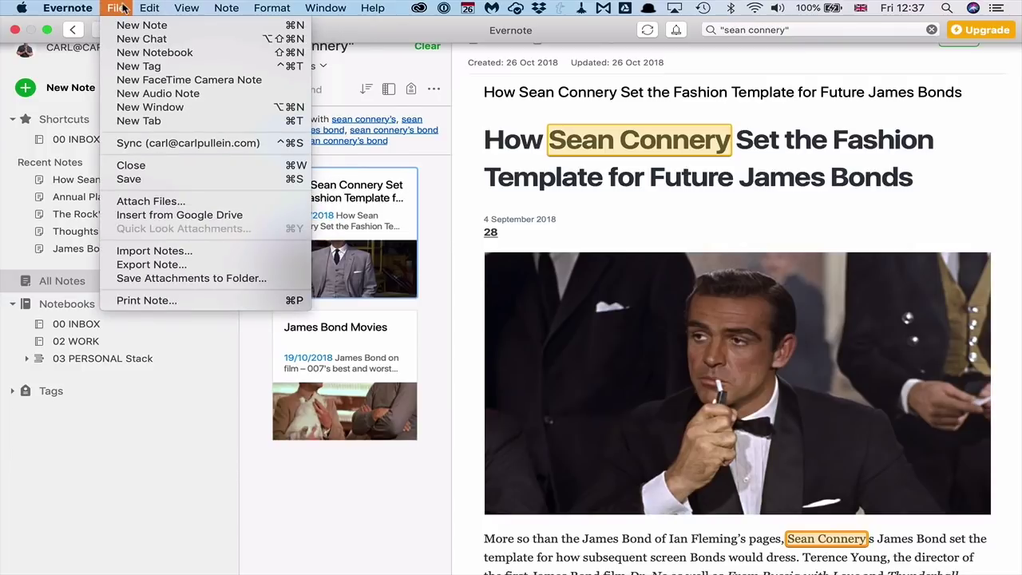
{"action": "mouse_move", "coordinate": [148, 9]}
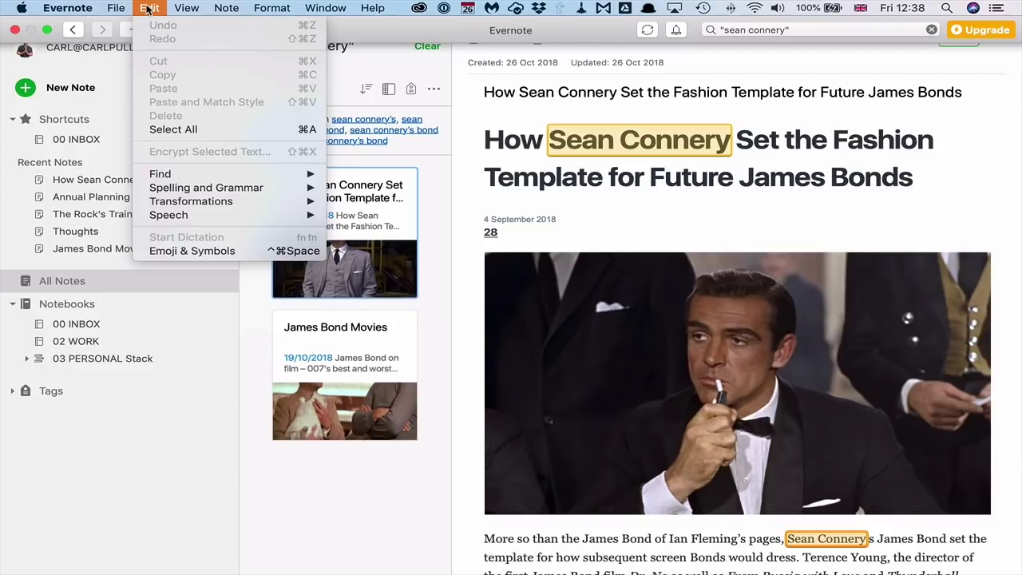
{"action": "mouse_move", "coordinate": [200, 183]}
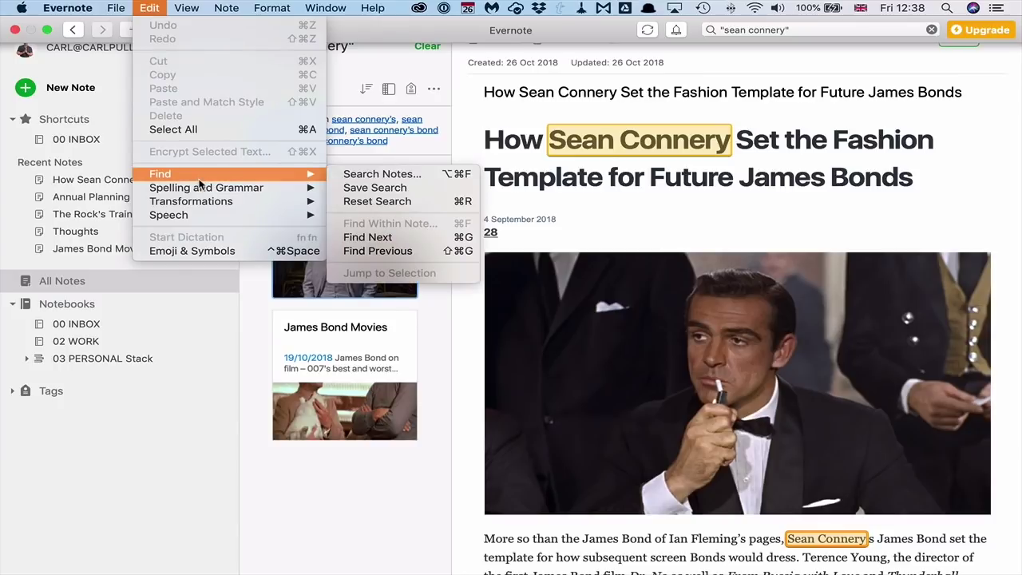
{"action": "left_click", "coordinate": [376, 190]}
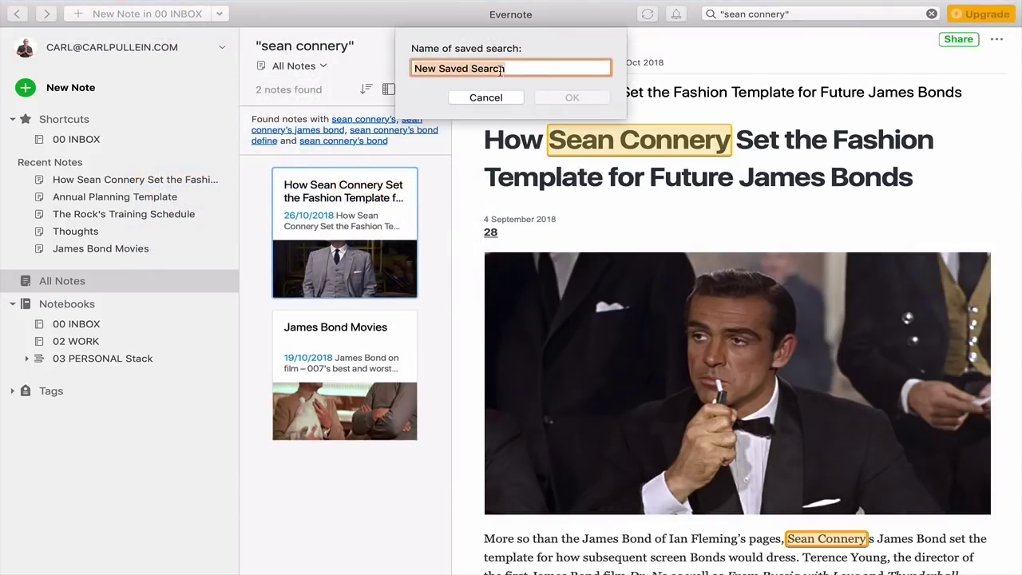
{"action": "type", "text": "Sean"}
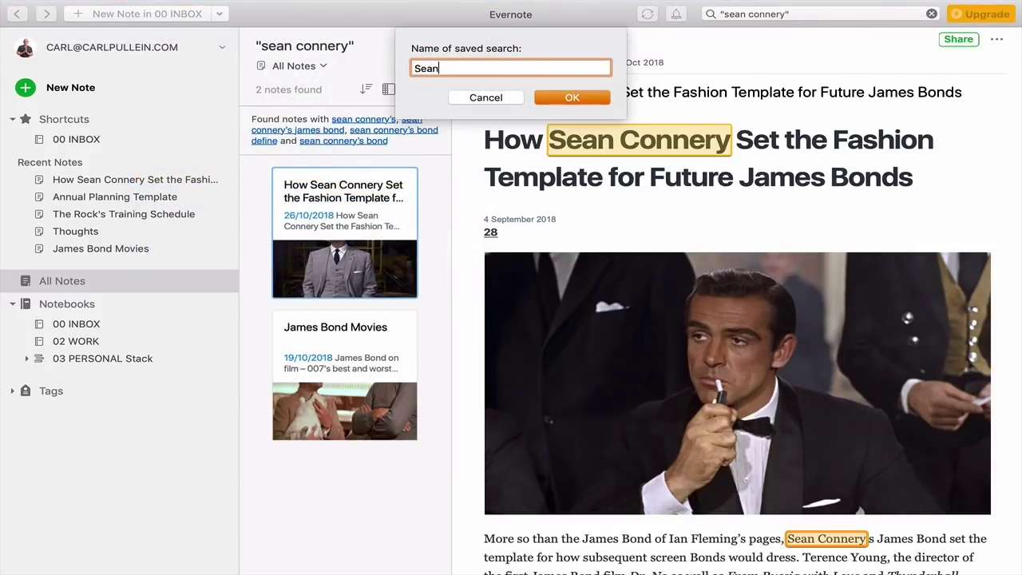
{"action": "type", "text": " Connery"}
{"action": "left_click", "coordinate": [588, 97]}
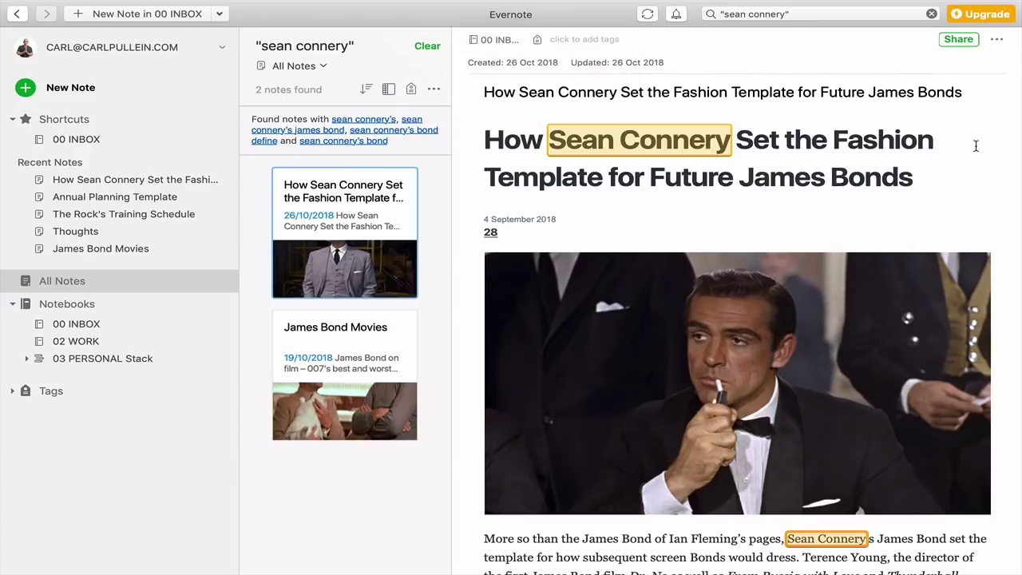
Clear the previous search and search notes for 'Exercise'.
{"action": "left_click", "coordinate": [932, 14]}
{"action": "left_click", "coordinate": [819, 14]}
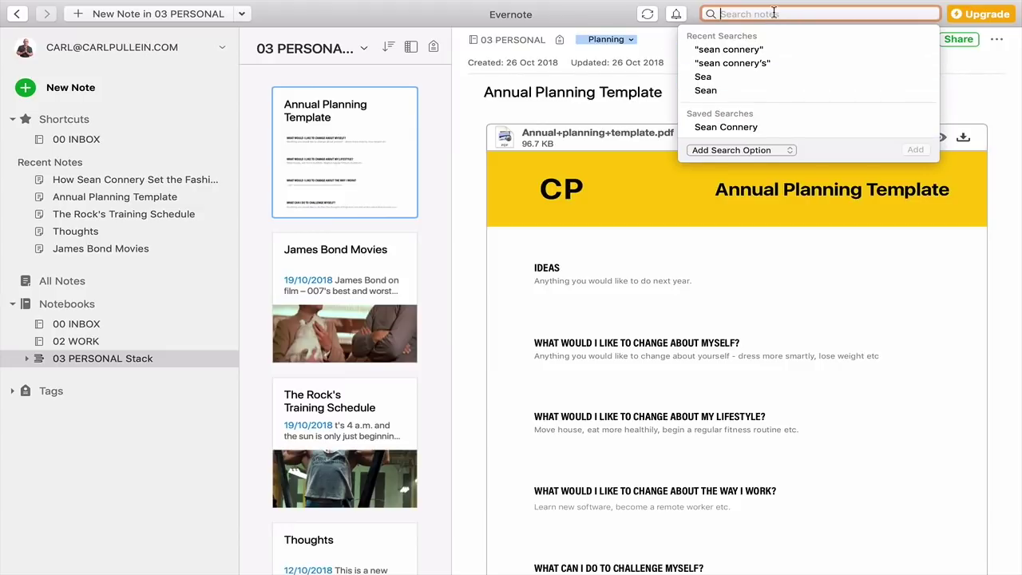
{"action": "type", "text": "Exercise"}
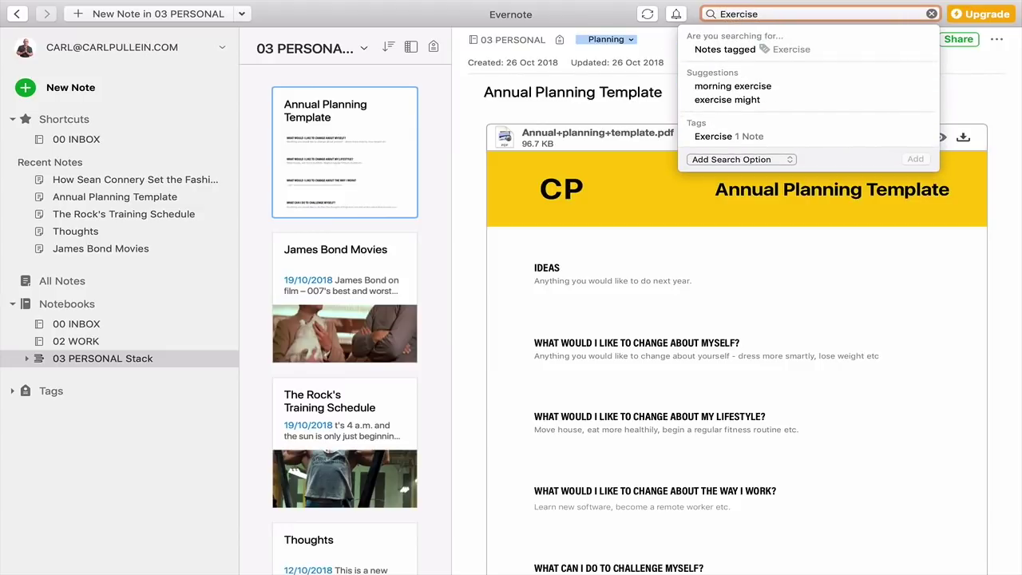
{"action": "key", "text": "Return"}
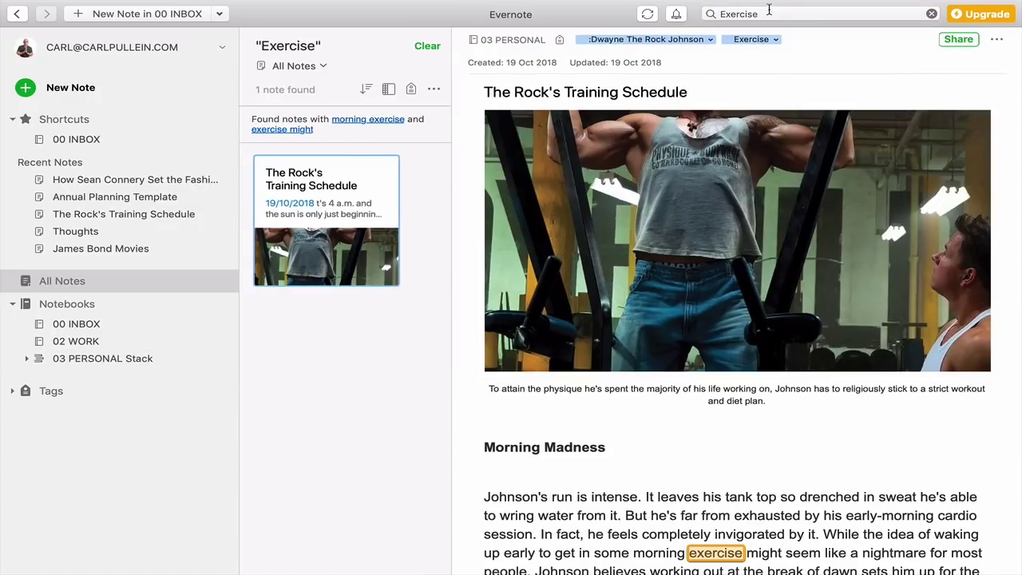
Save the Exercise search via Edit > Find > Save Search, named 'Exercise'.
{"action": "mouse_move", "coordinate": [273, 4]}
{"action": "left_click", "coordinate": [156, 8]}
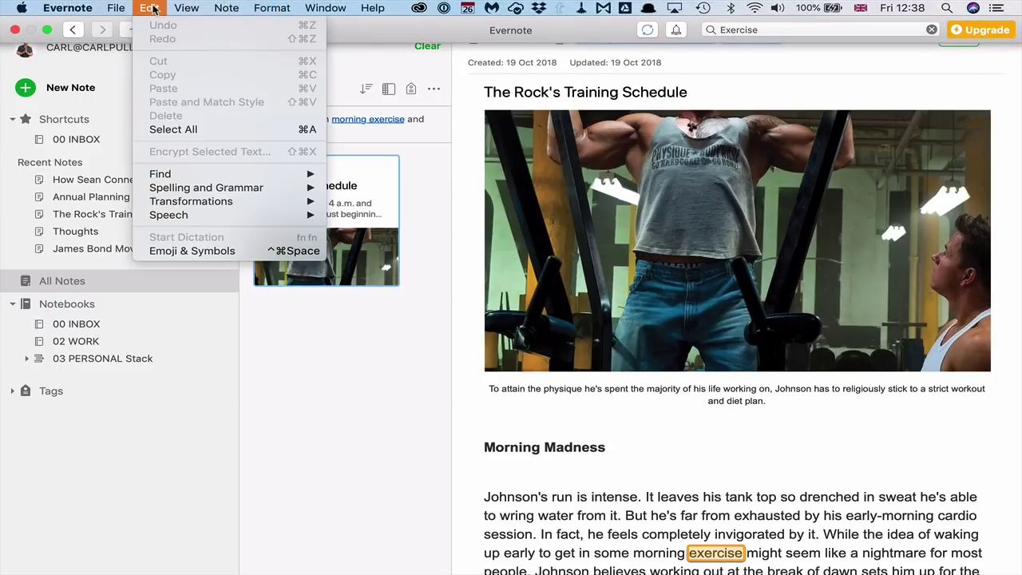
{"action": "mouse_move", "coordinate": [170, 180]}
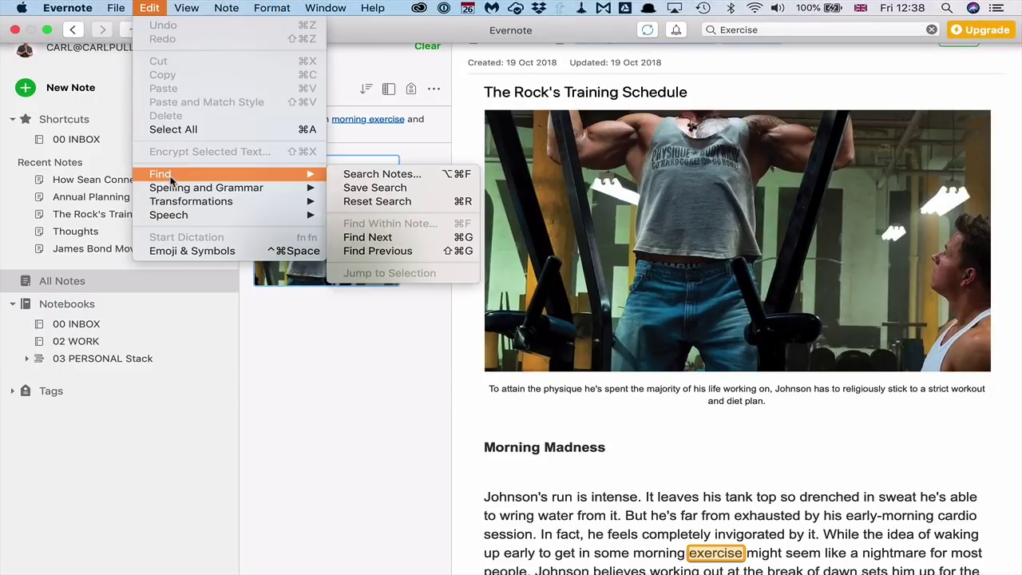
{"action": "left_click", "coordinate": [356, 188]}
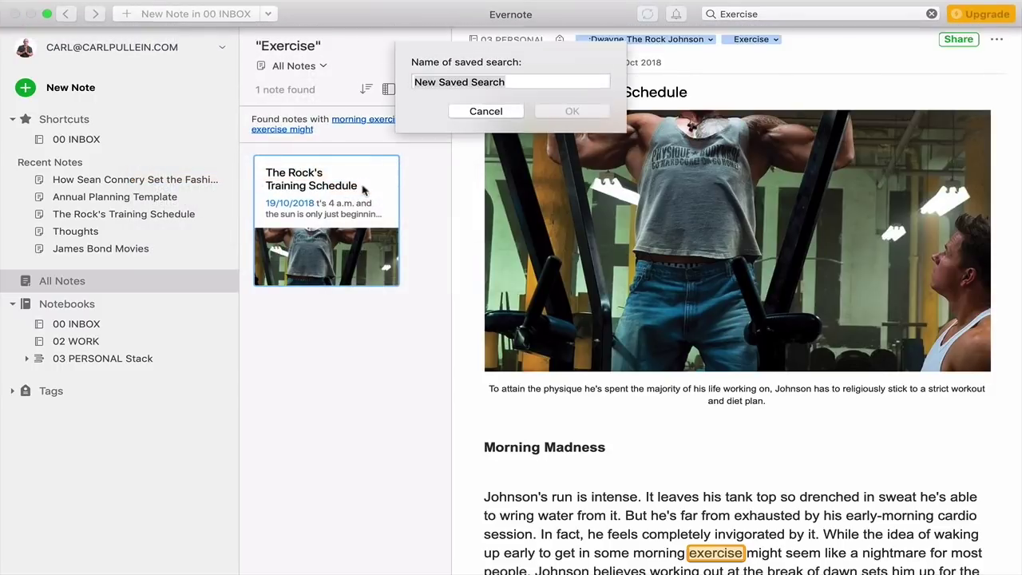
{"action": "type", "text": "Exercise"}
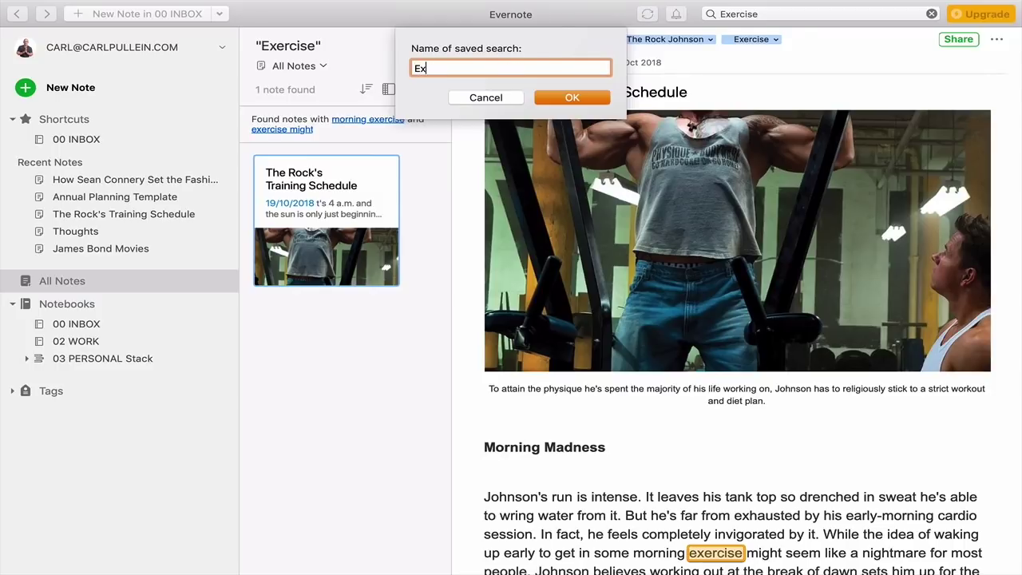
{"action": "left_click", "coordinate": [578, 99]}
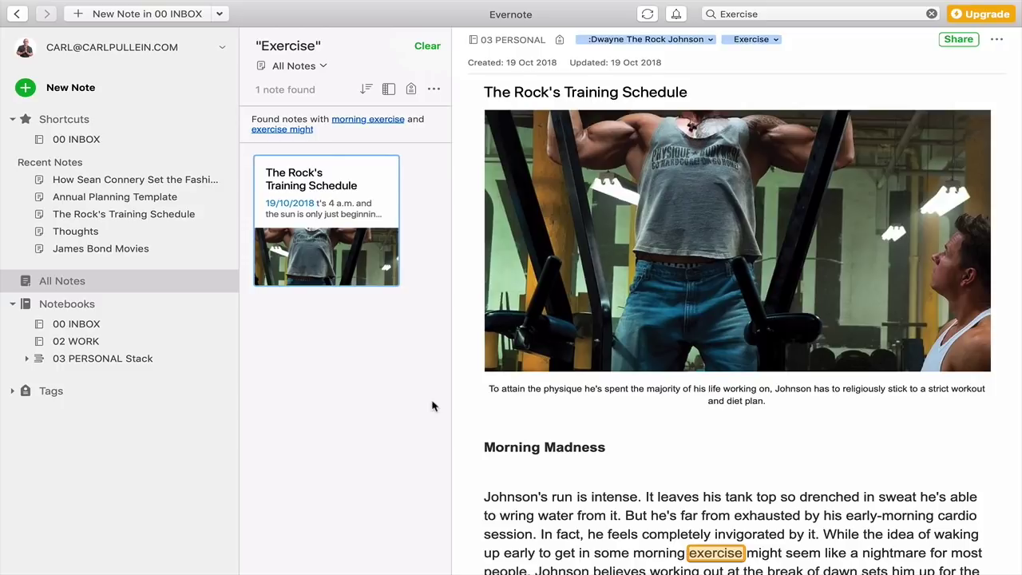
Drag the Exercise saved search into Shortcuts and run it from there.
{"action": "left_click", "coordinate": [931, 14]}
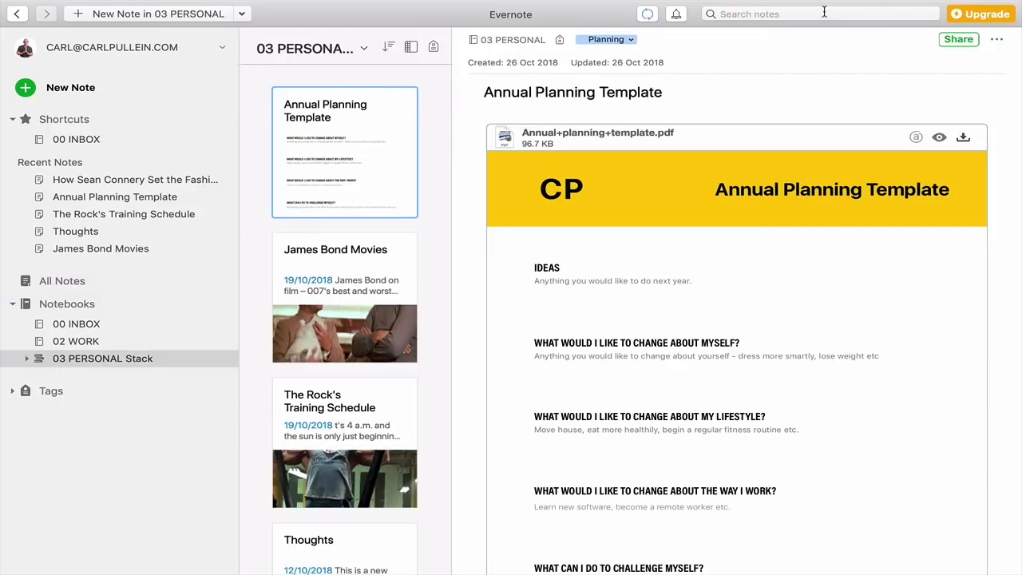
{"action": "left_click", "coordinate": [825, 12]}
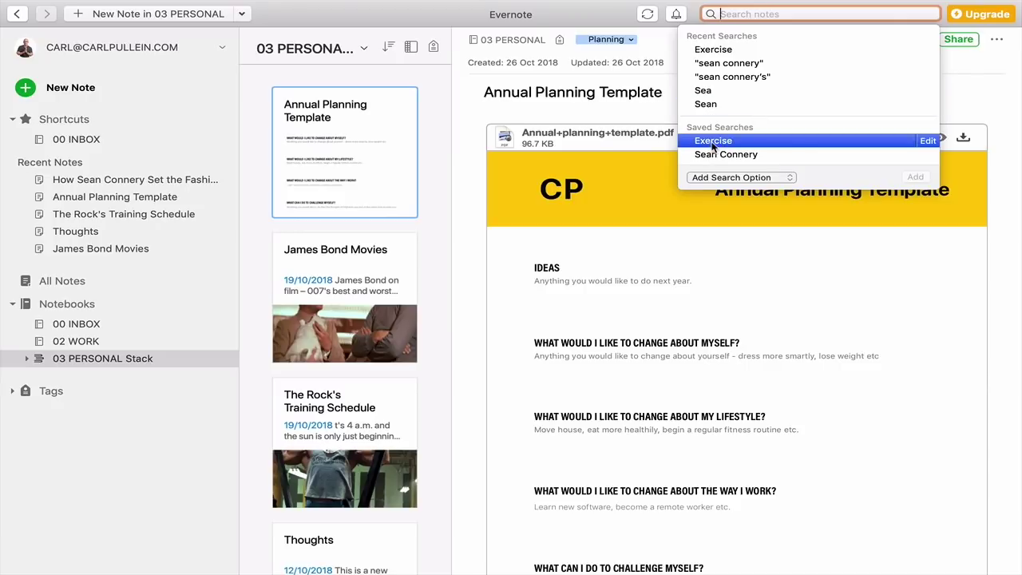
{"action": "left_click_drag", "start_coordinate": [685, 148], "coordinate": [88, 141]}
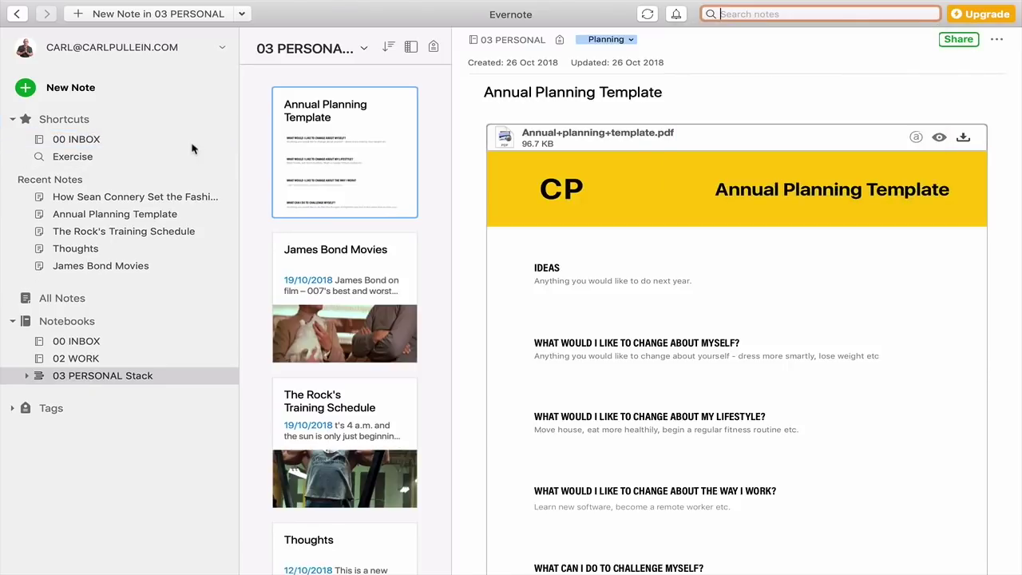
{"action": "left_click", "coordinate": [72, 159]}
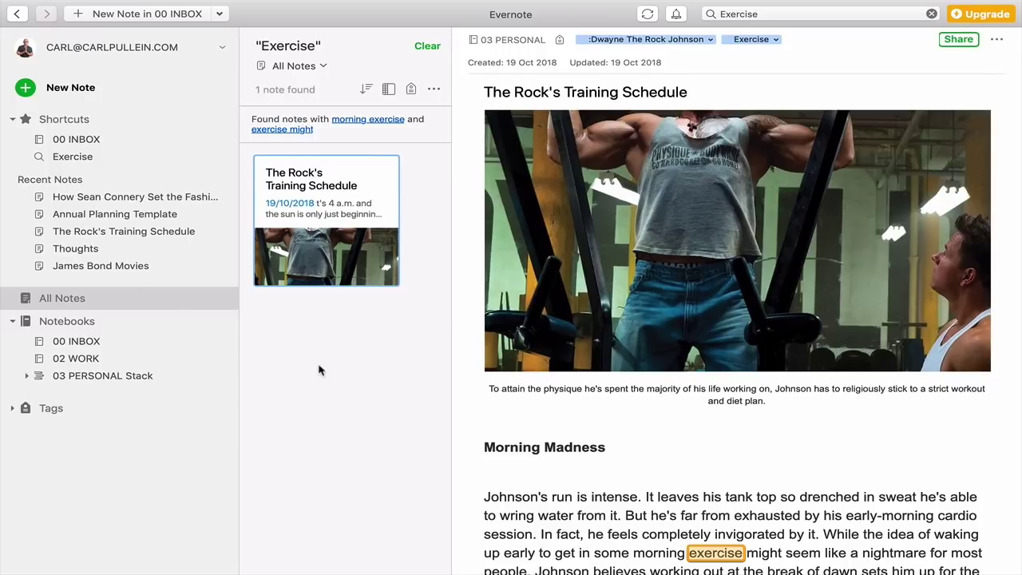
Show notes tagged Exercise via Cmd+J, then reopen Annual Planning Template from Recent Notes.
{"action": "key", "text": "super+j"}
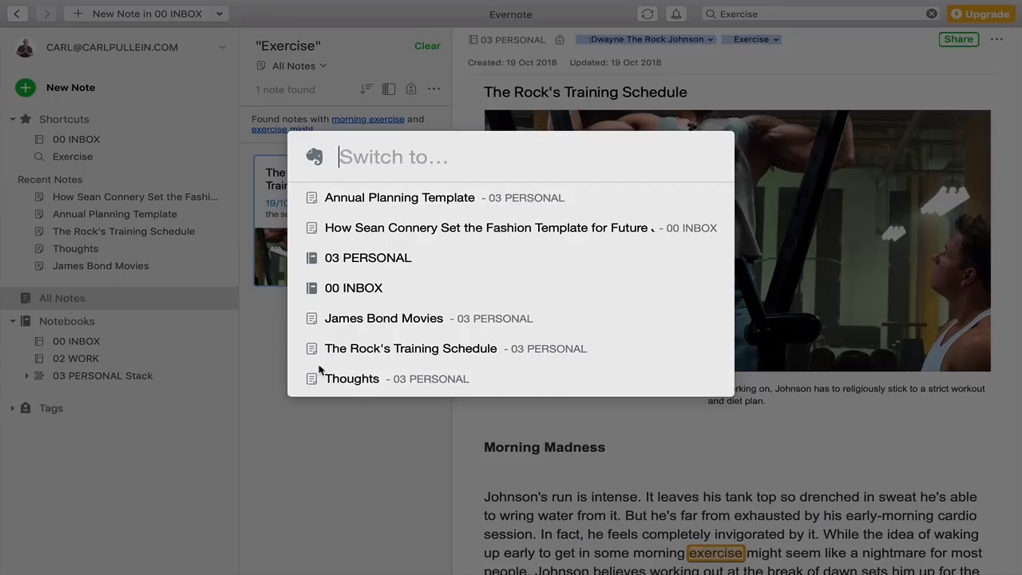
{"action": "type", "text": "Exercise"}
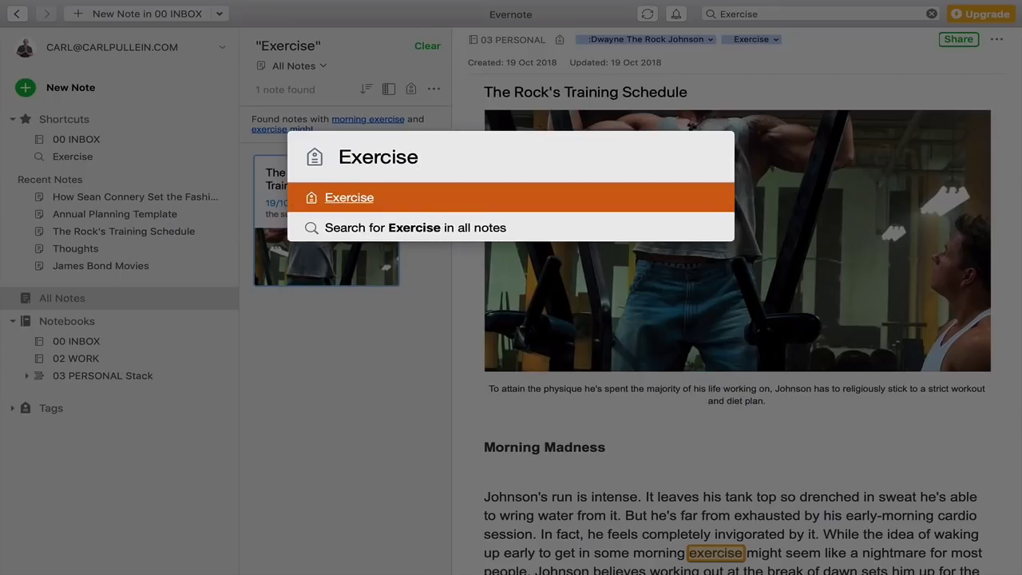
{"action": "left_click", "coordinate": [338, 201]}
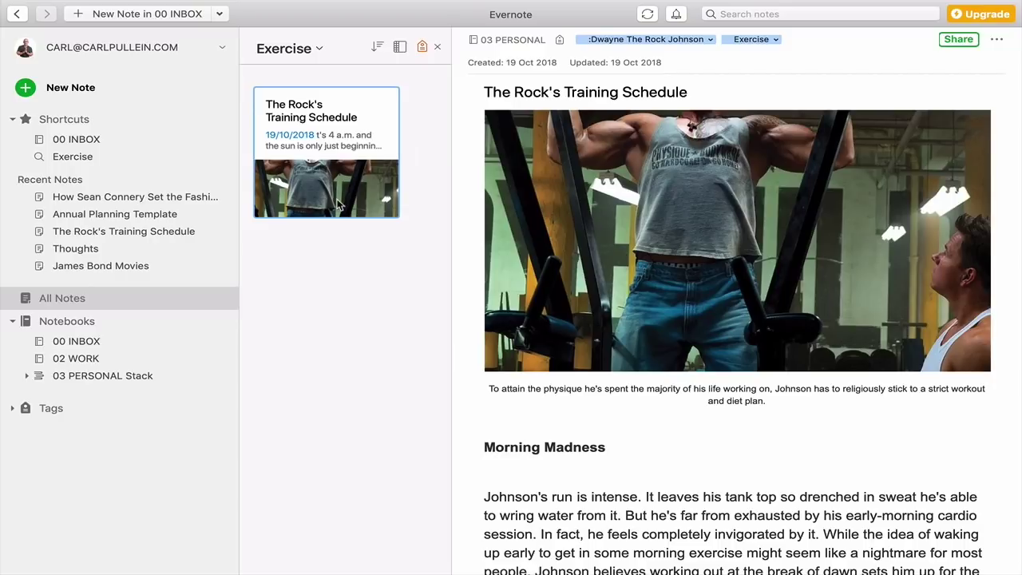
{"action": "left_click", "coordinate": [72, 214]}
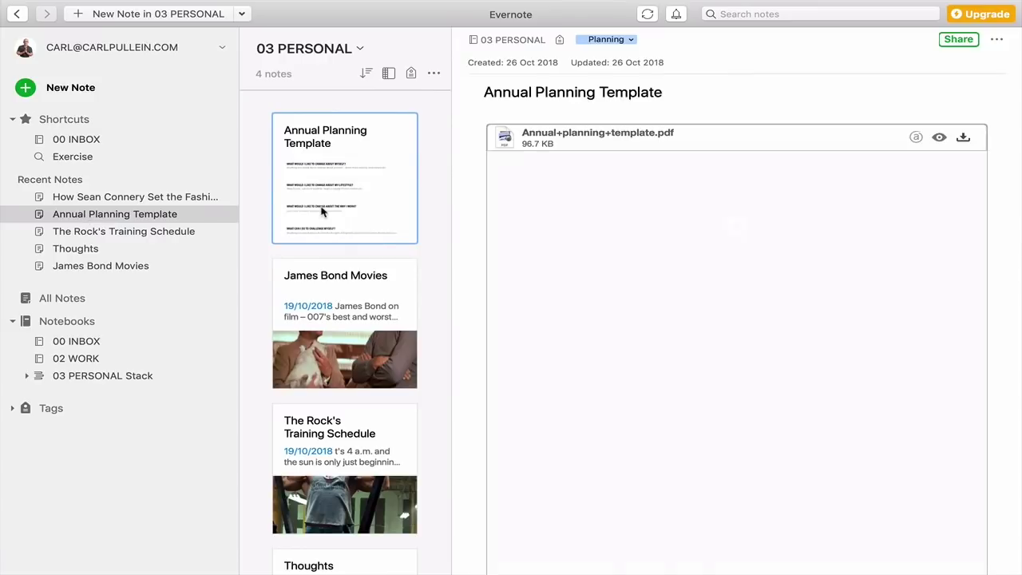